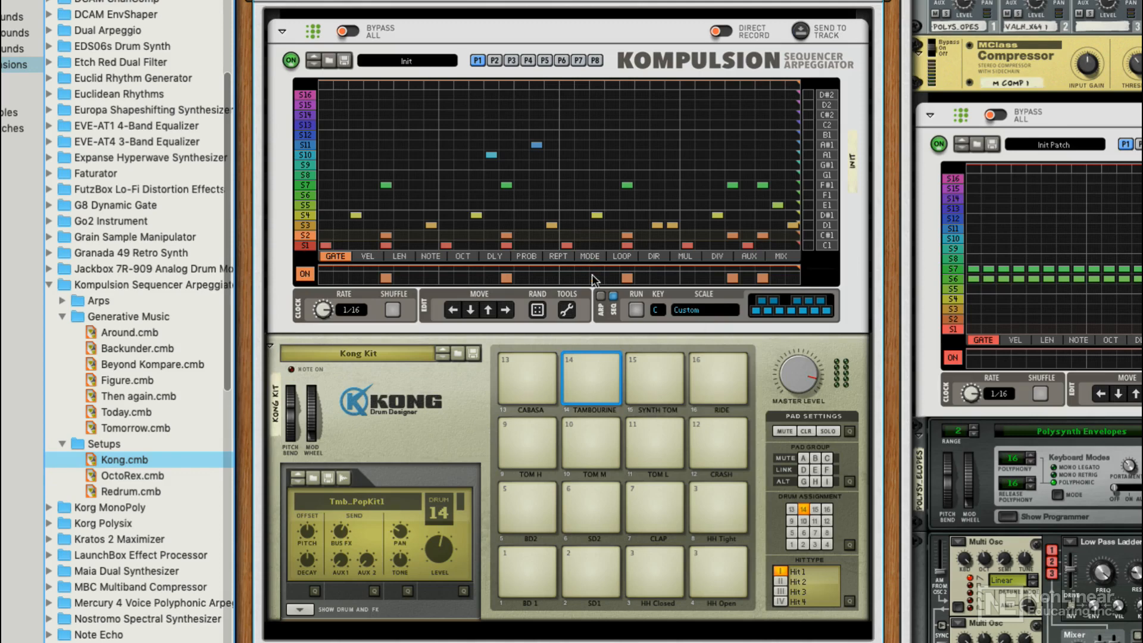
- Play and stop the Kong drum pattern, and view Kompulsion's velocity, length, note and octave lanes
key(space)
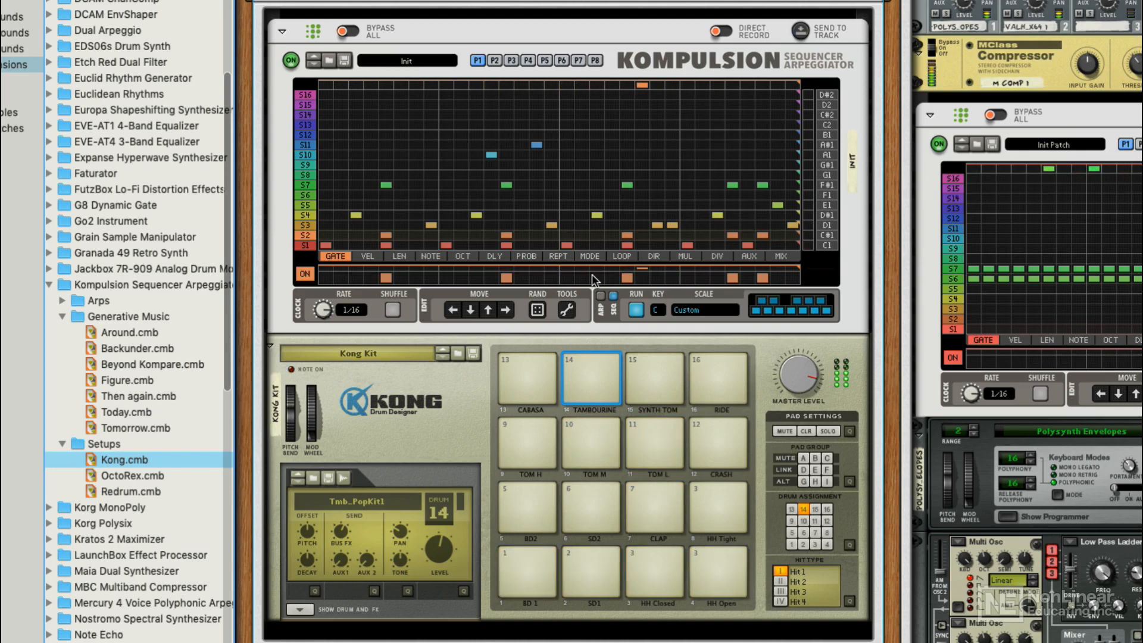
key(space)
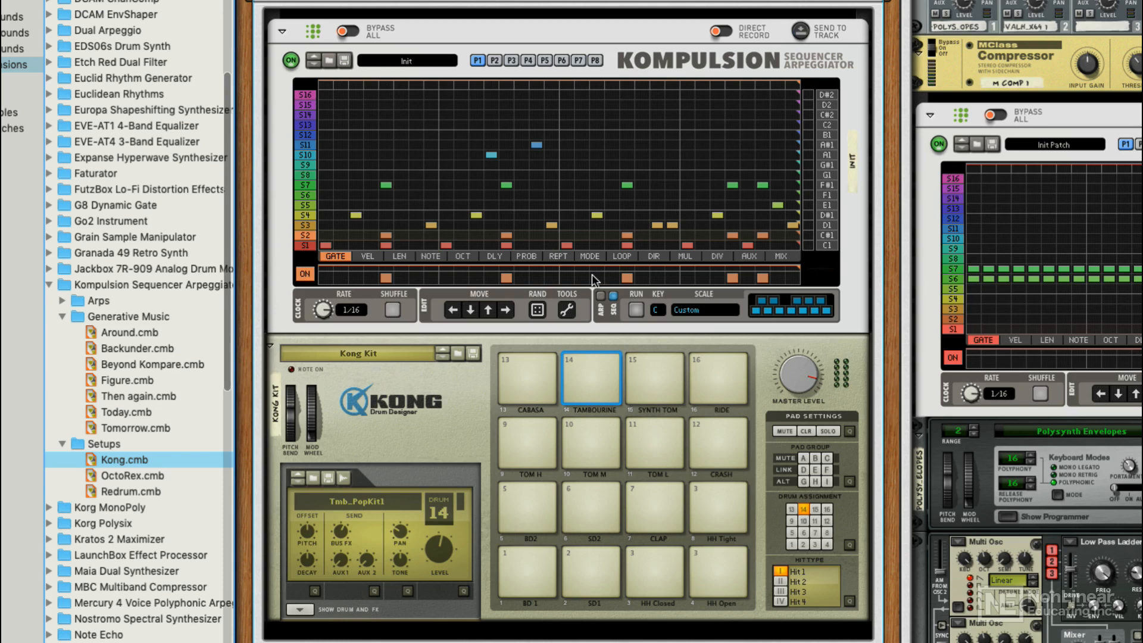
click(394, 257)
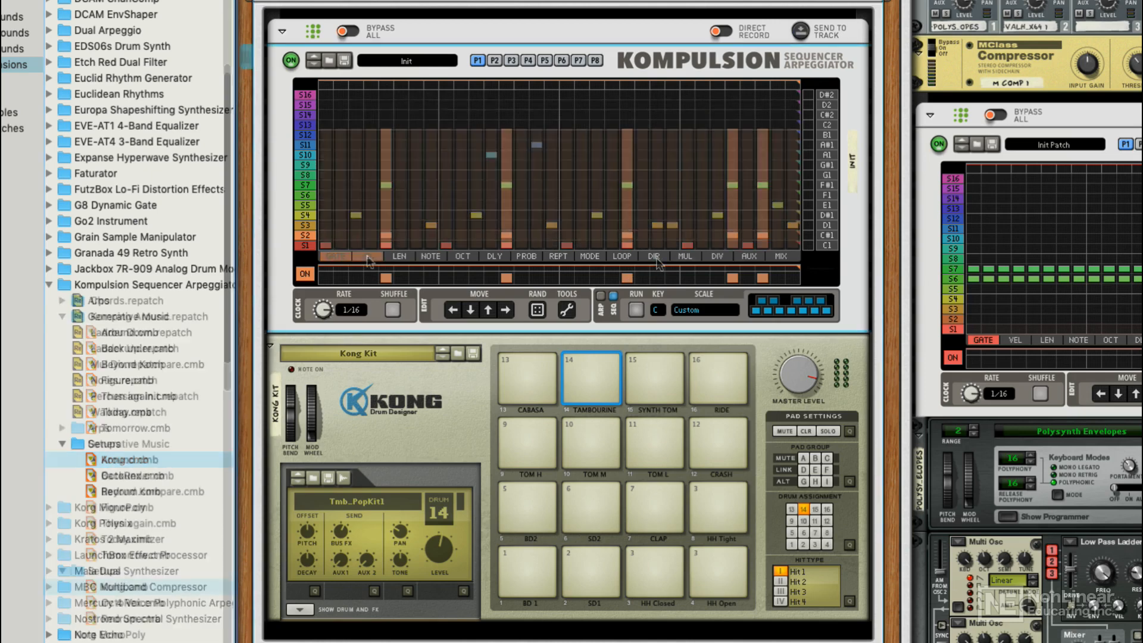
click(368, 256)
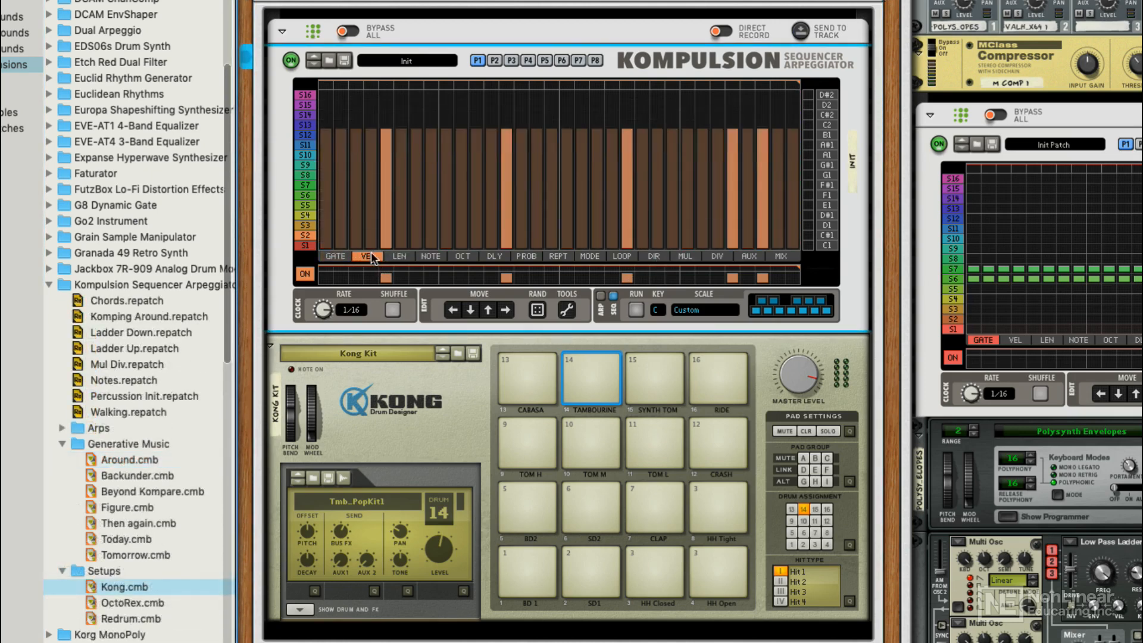
click(401, 257)
click(425, 256)
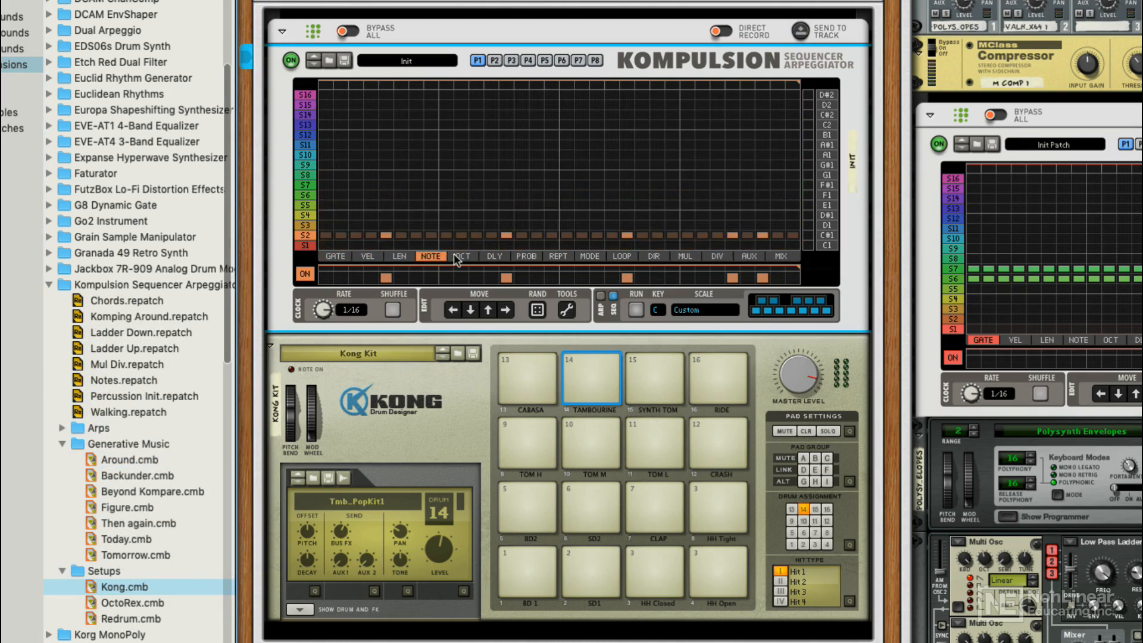
click(454, 254)
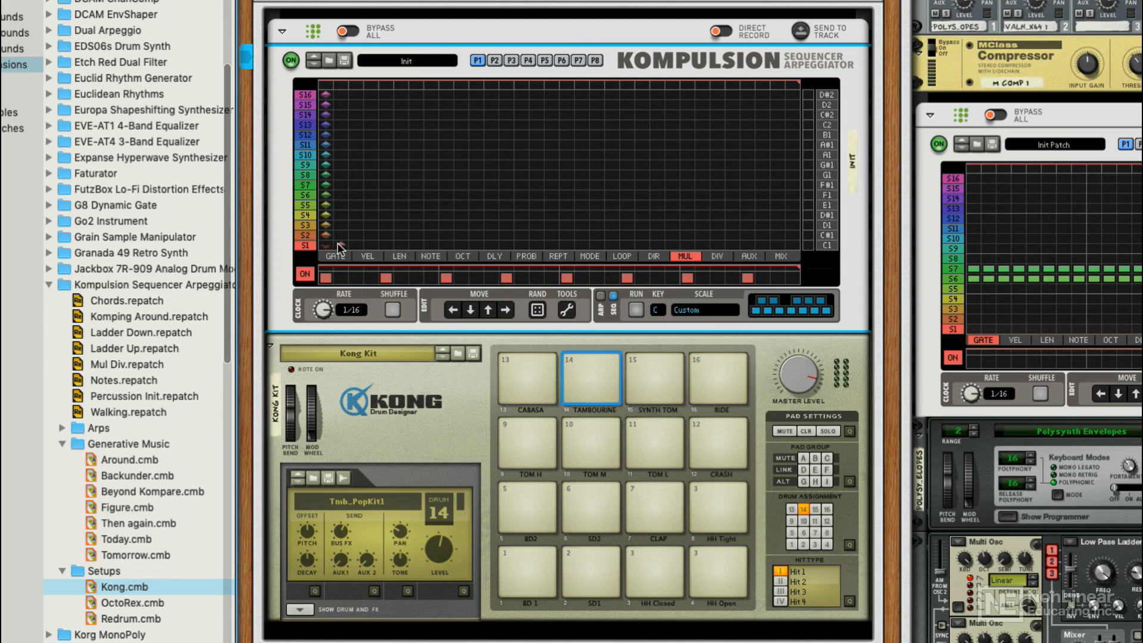
- During playback, raise the clock division of sequence S1 in the Kong Kompulsion and return to the gate view
key(space)
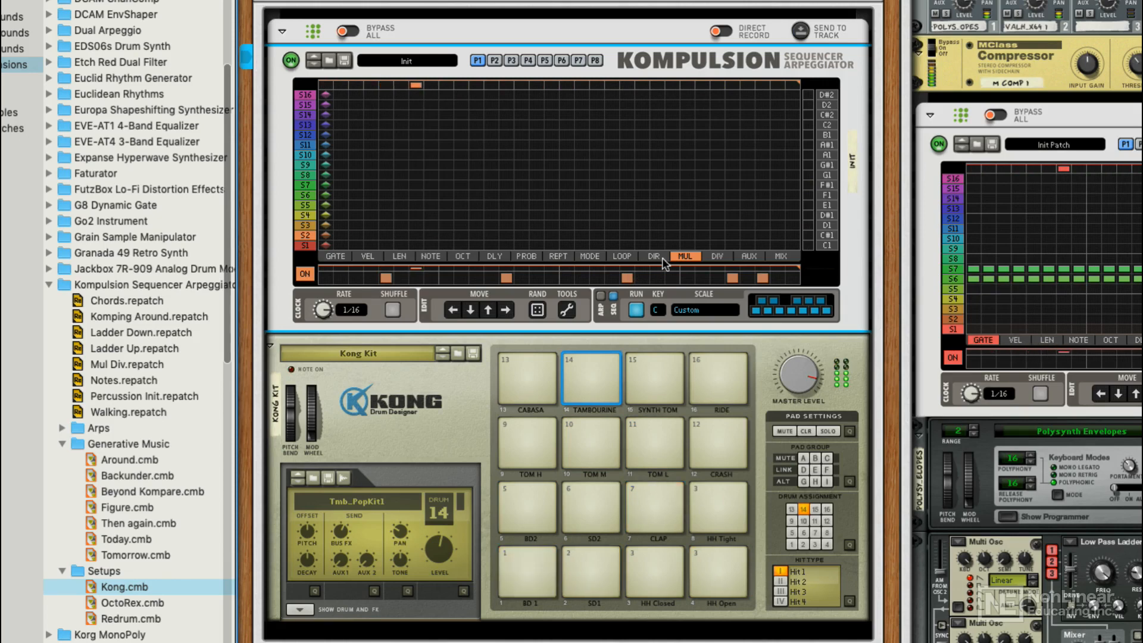
click(717, 256)
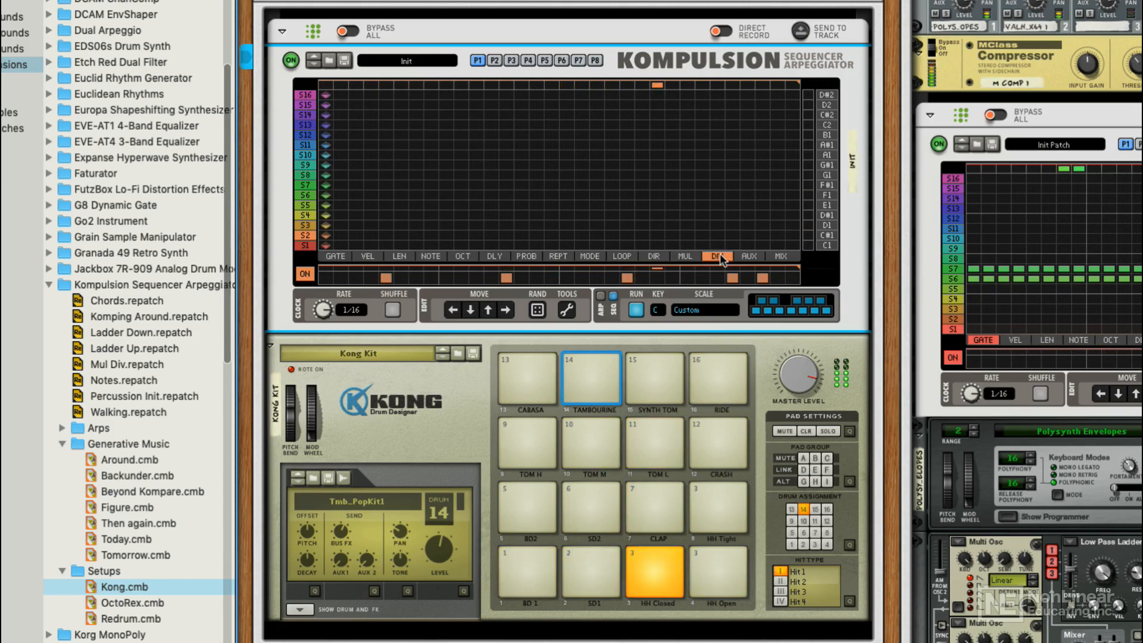
click(367, 244)
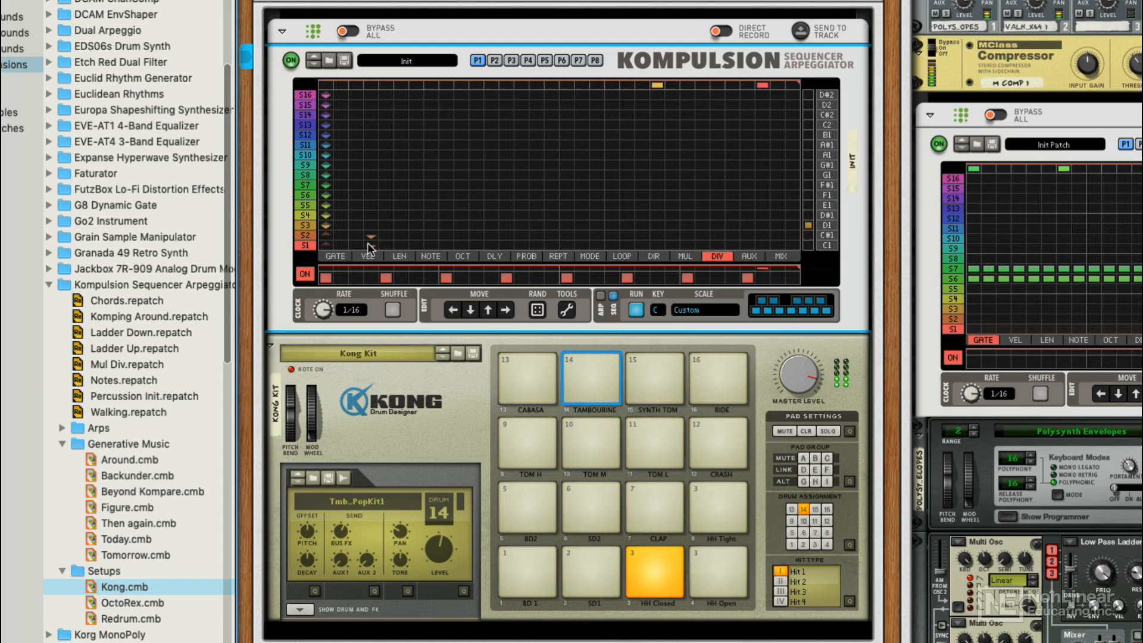
click(331, 259)
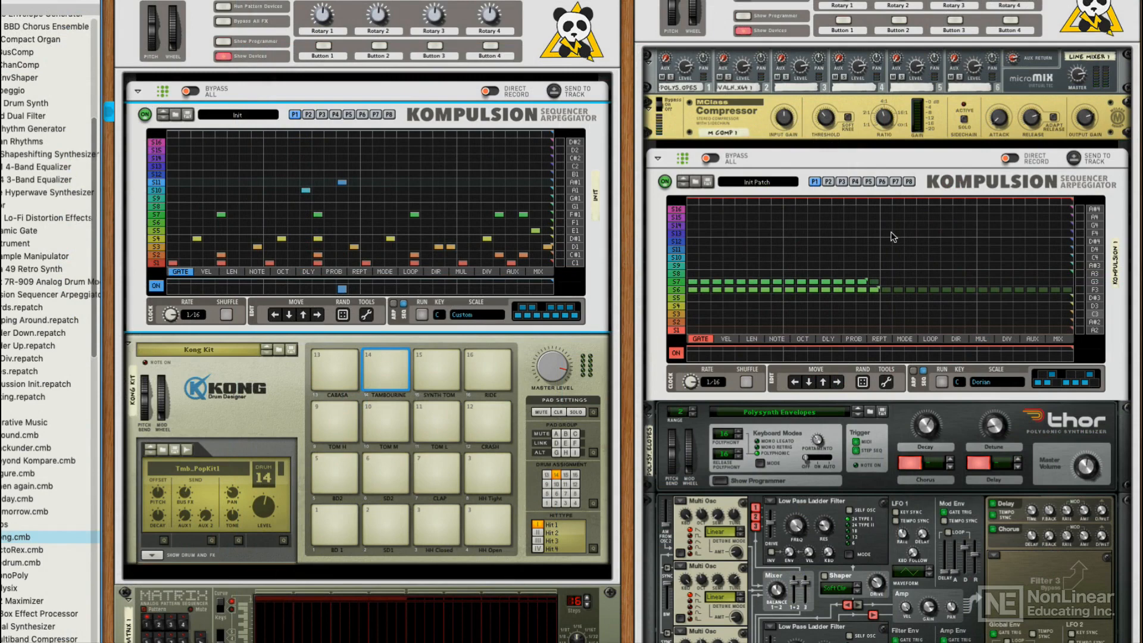
- Hide the programmer of the Polysynth Envelopes Thor
scroll(893, 237, down, 2)
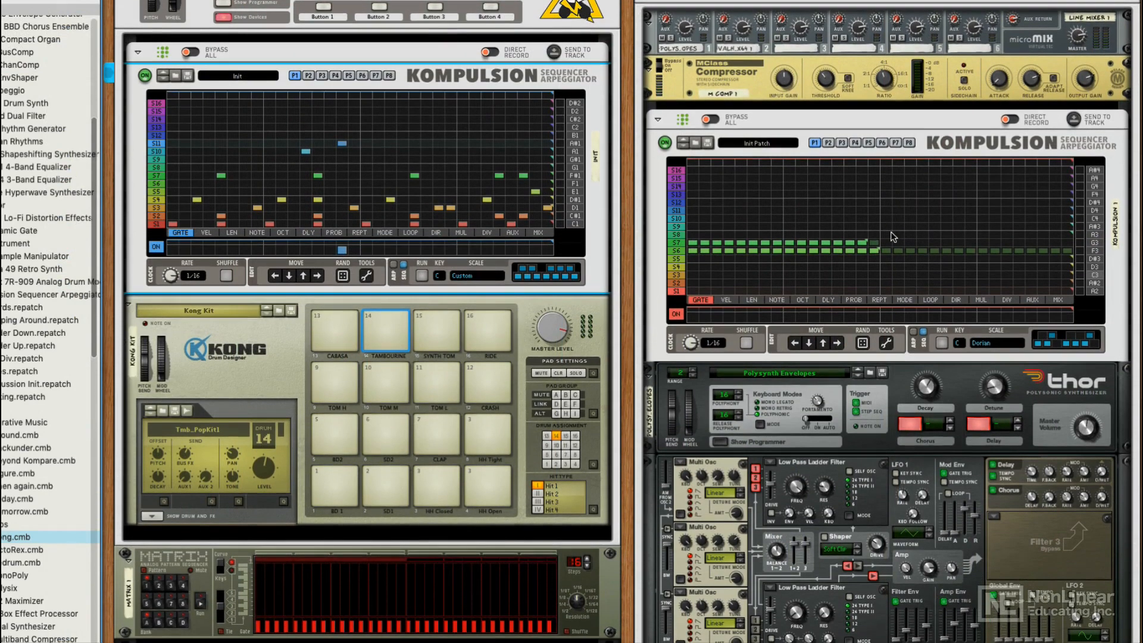
scroll(893, 237, down, 5)
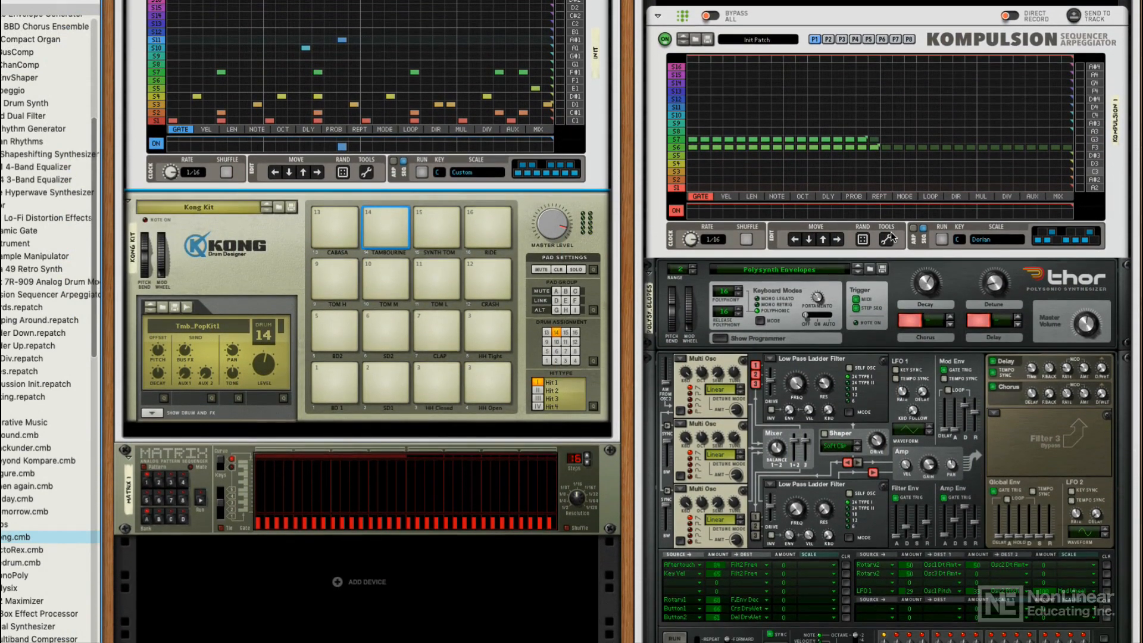
click(720, 334)
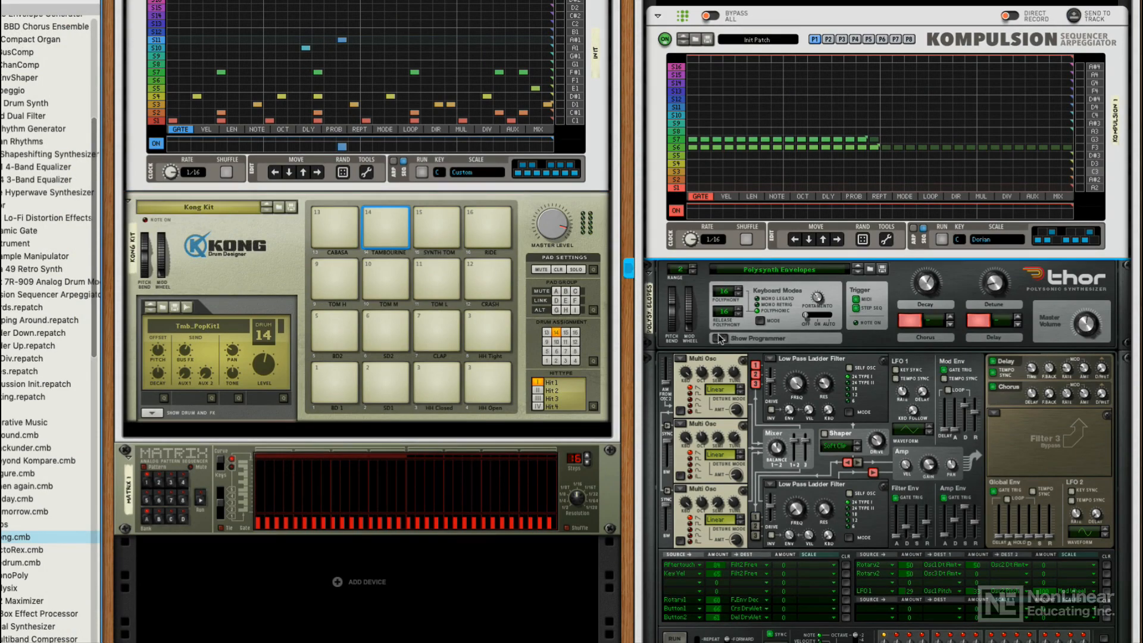
key(Return)
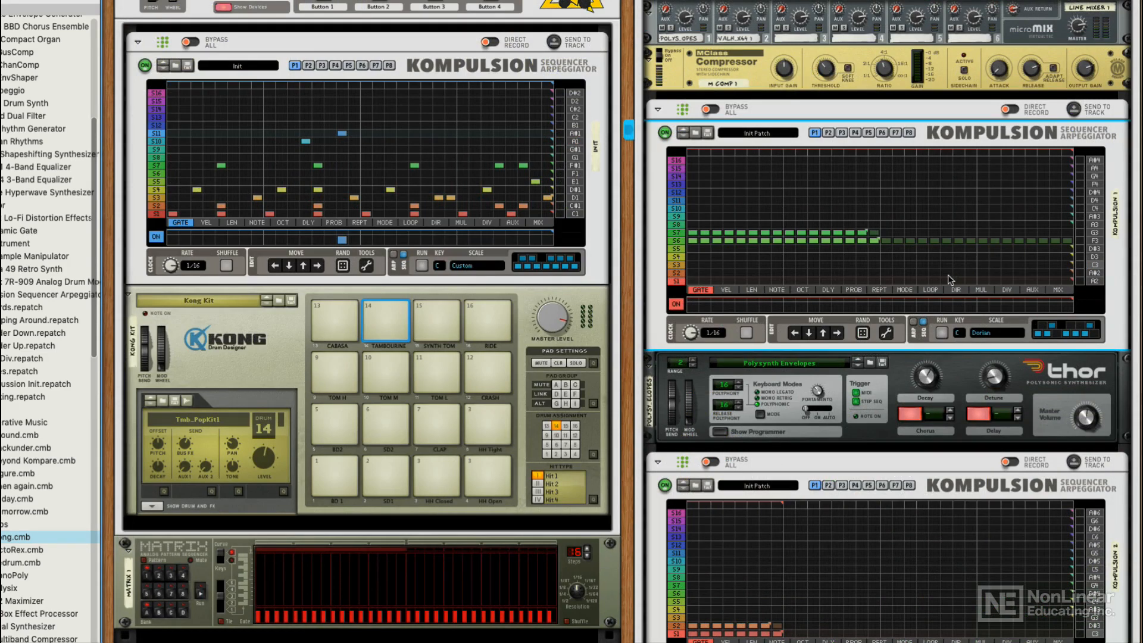
- Unmute the Around channel and start playback alongside the Kong drum pattern
scroll(947, 274, up, 4)
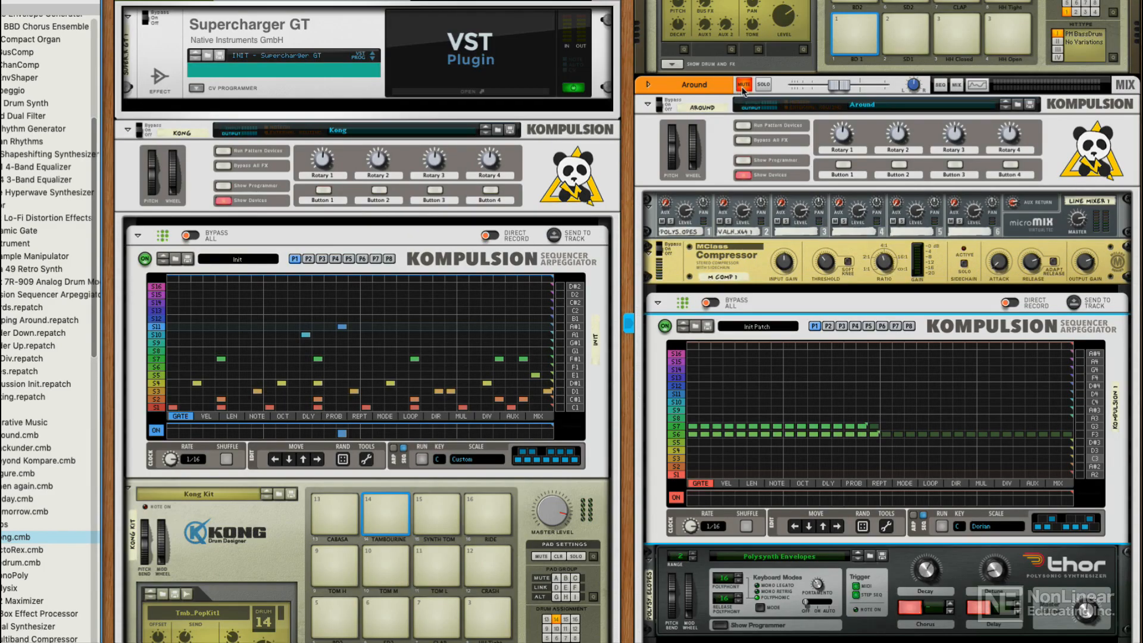
click(743, 85)
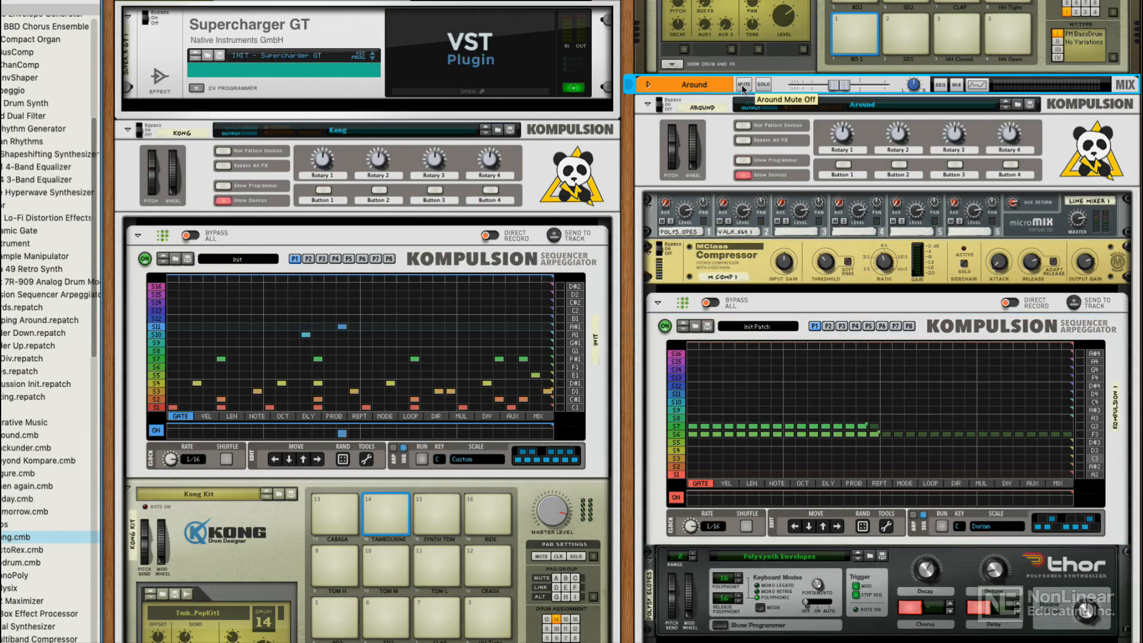
key(space)
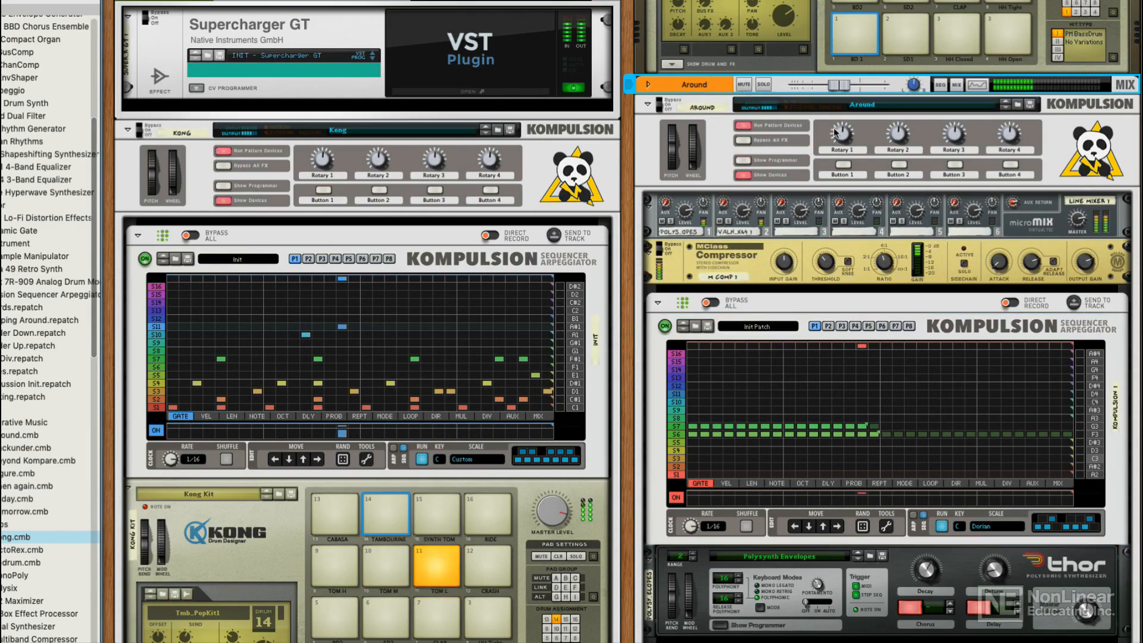
- Show the programmers of the Polysynth Envelopes and Cosmo Pad 2 Thor synths in the Around combinator
scroll(884, 394, down, 2)
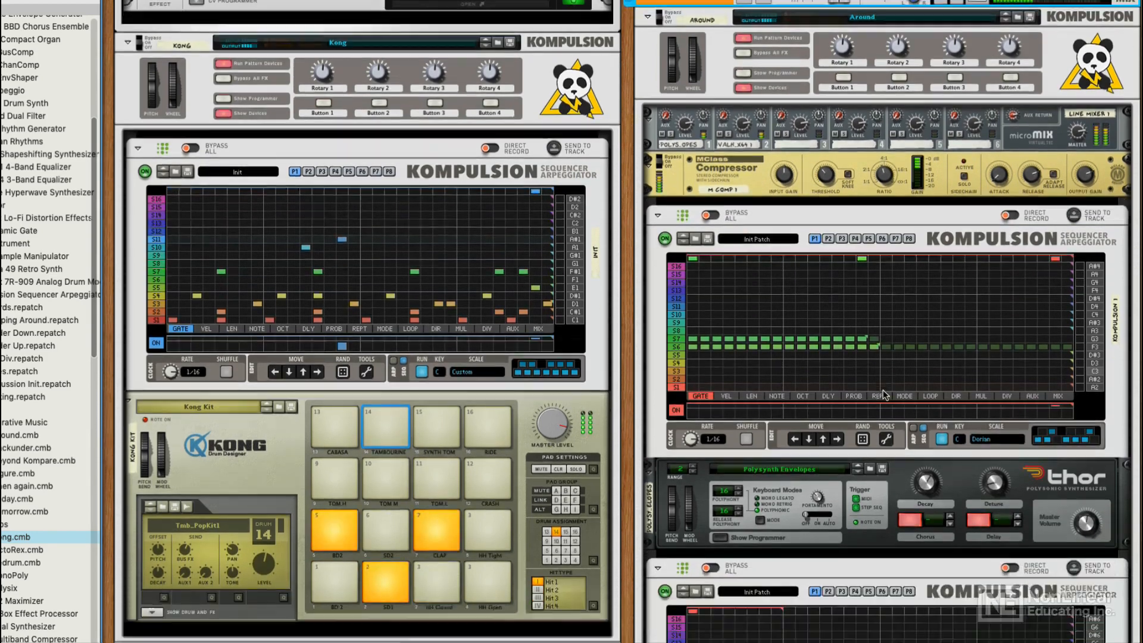
scroll(885, 394, down, 2)
scroll(720, 472, down, 2)
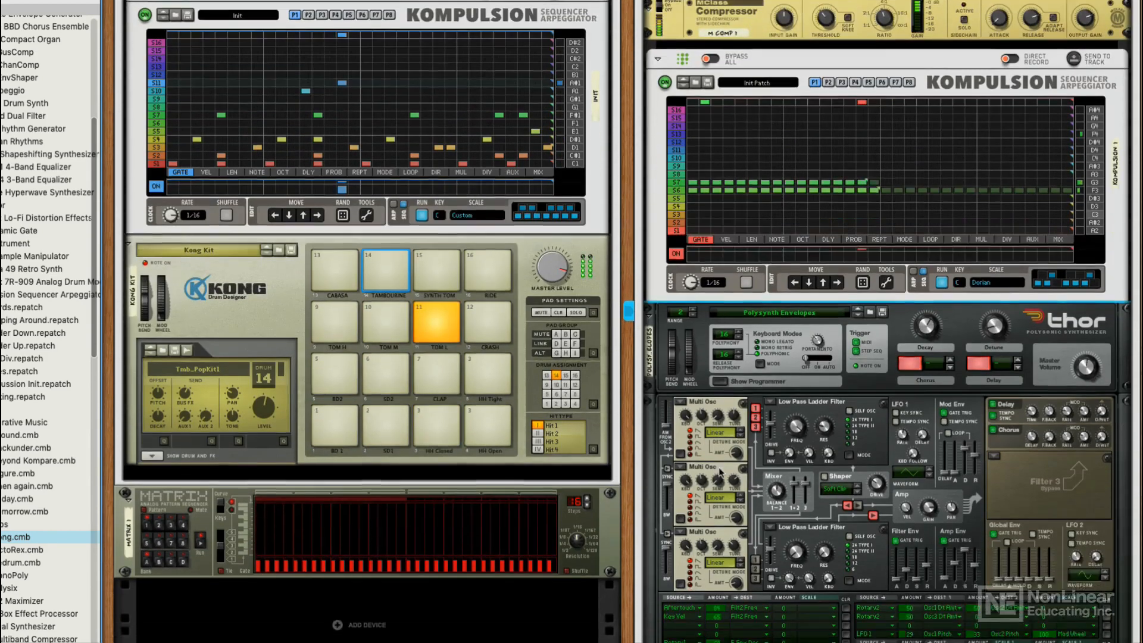
scroll(720, 472, down, 2)
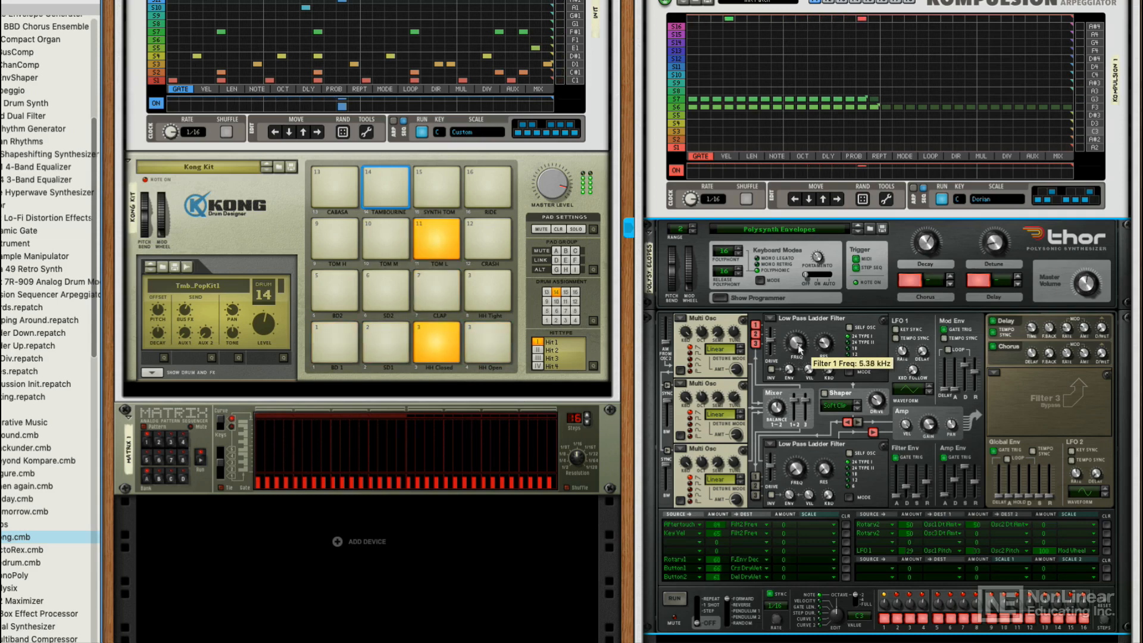
scroll(803, 286, down, 12)
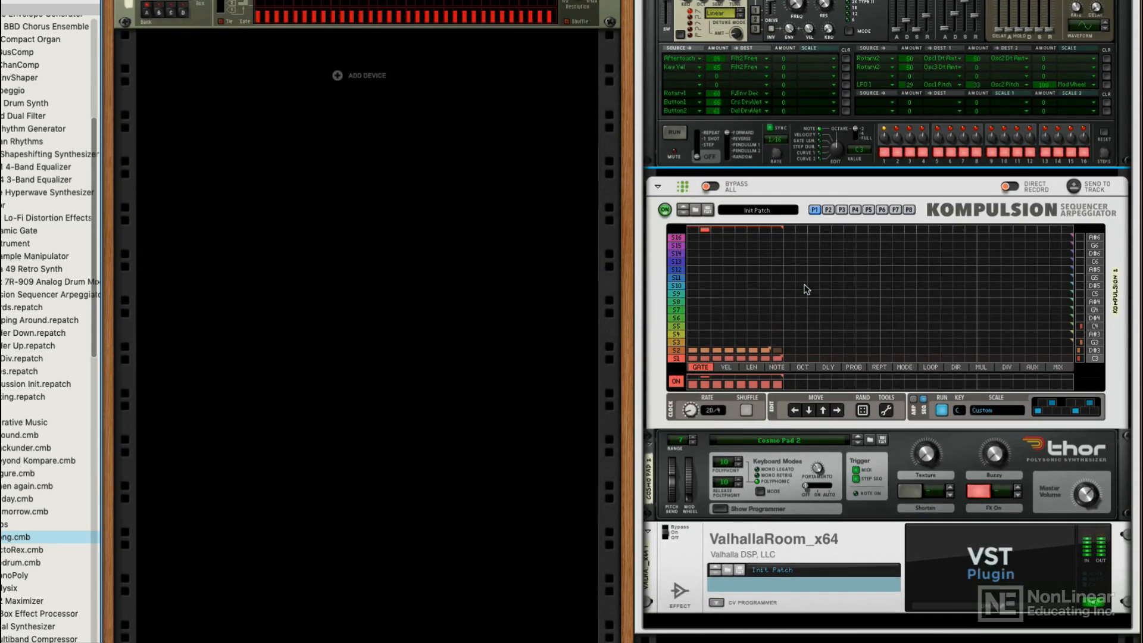
click(720, 508)
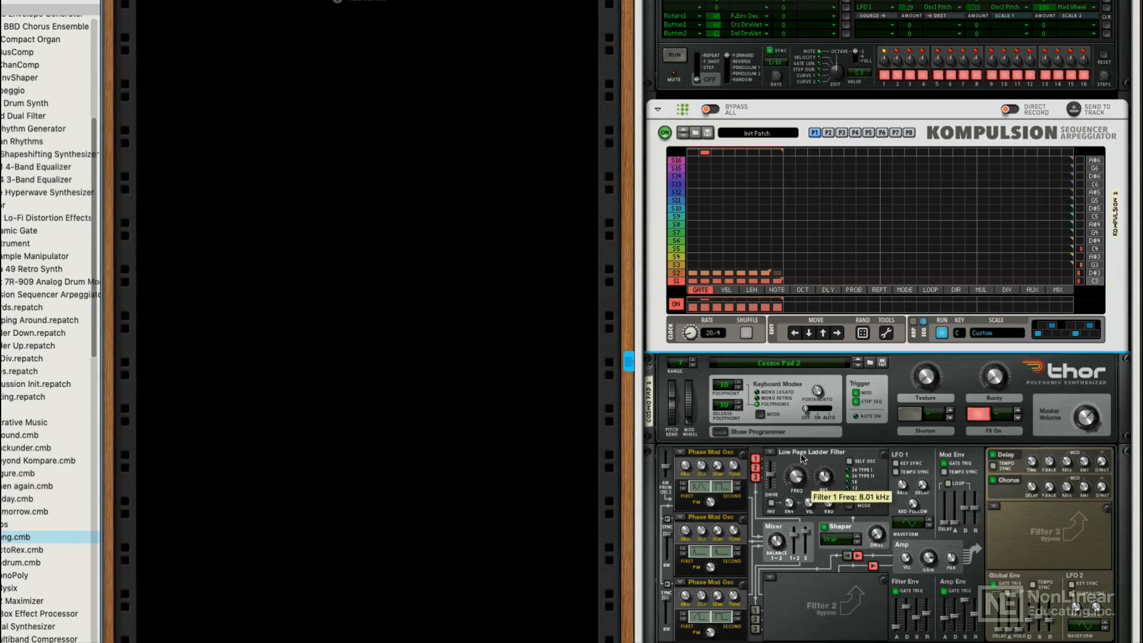
- Lower Filter 1's frequency on the Polysynth Envelopes Thor to about 1.05 kHz and stop playback
scroll(841, 306, up, 12)
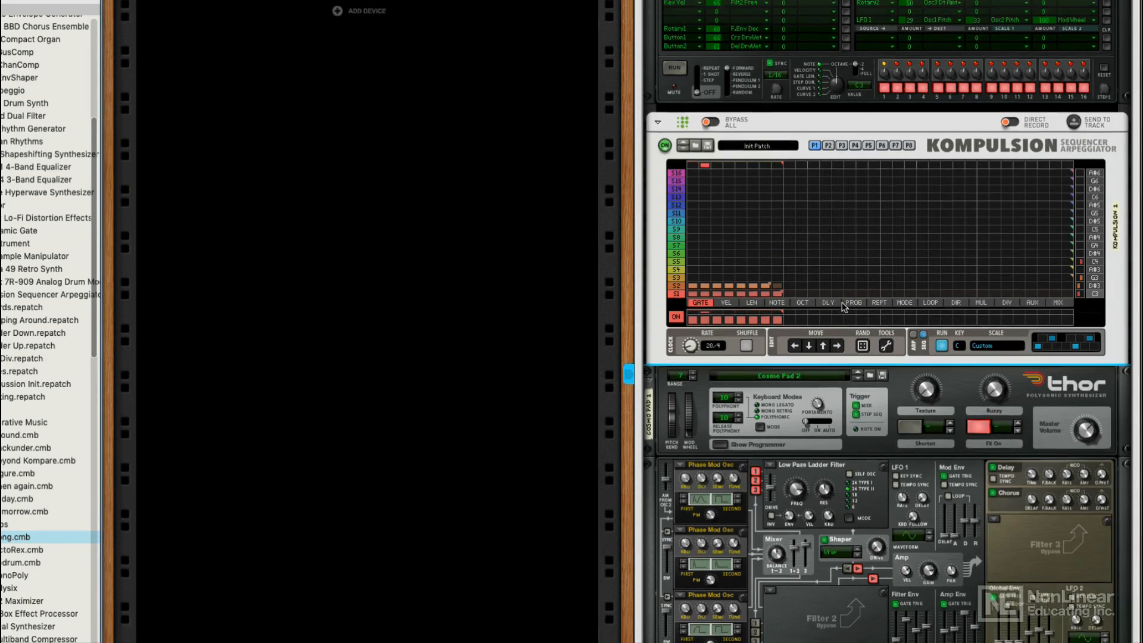
scroll(841, 302, up, 6)
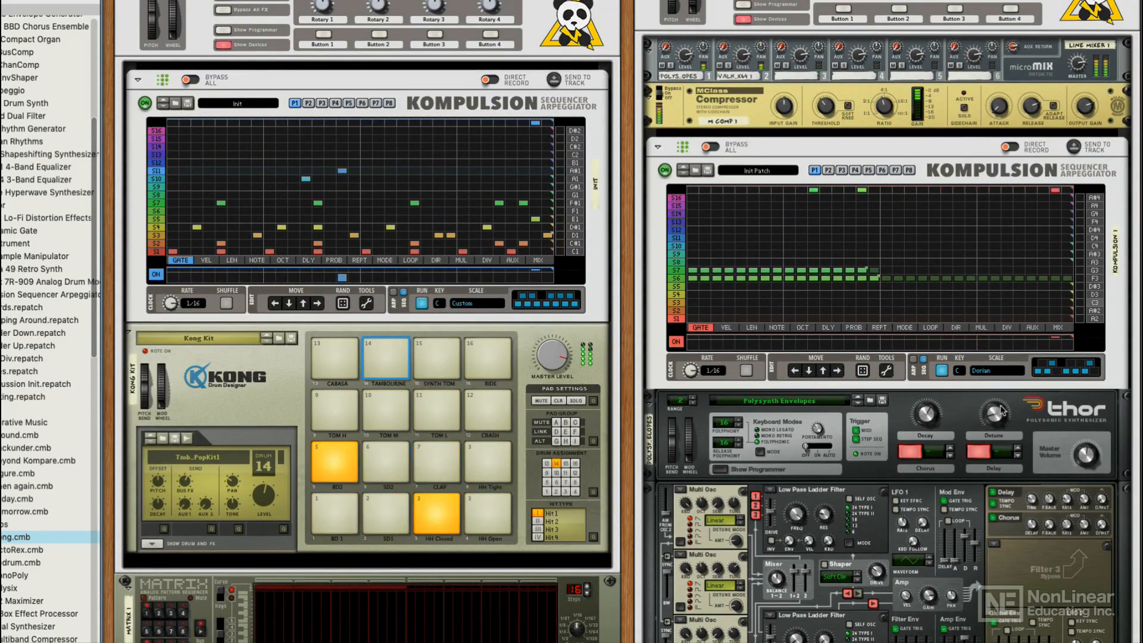
click(1020, 411)
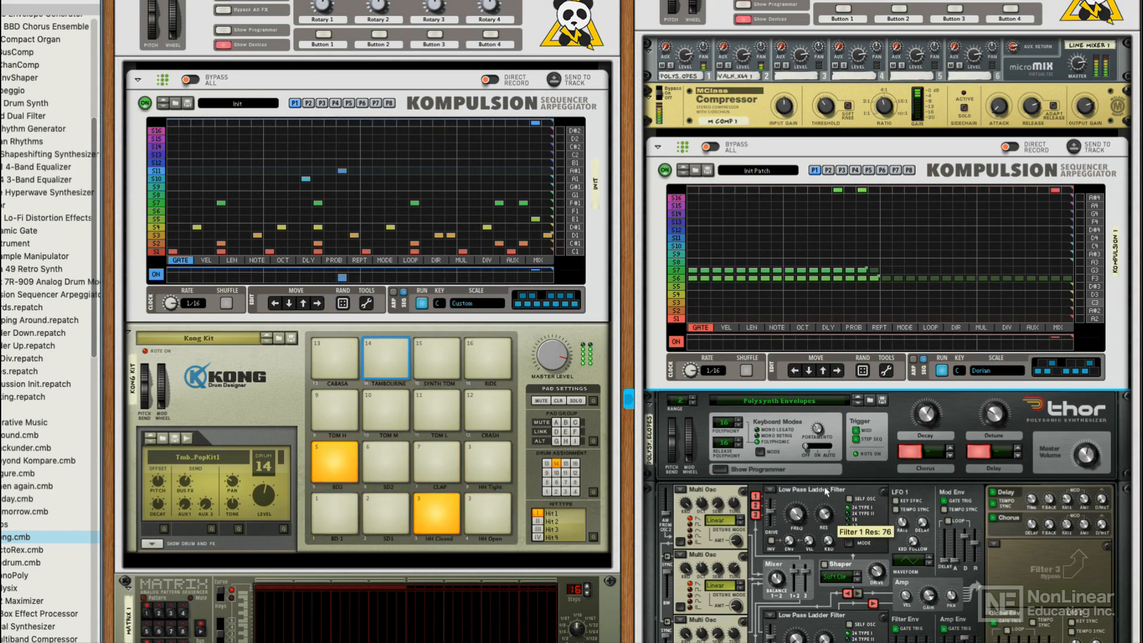
drag(824, 513, 795, 528)
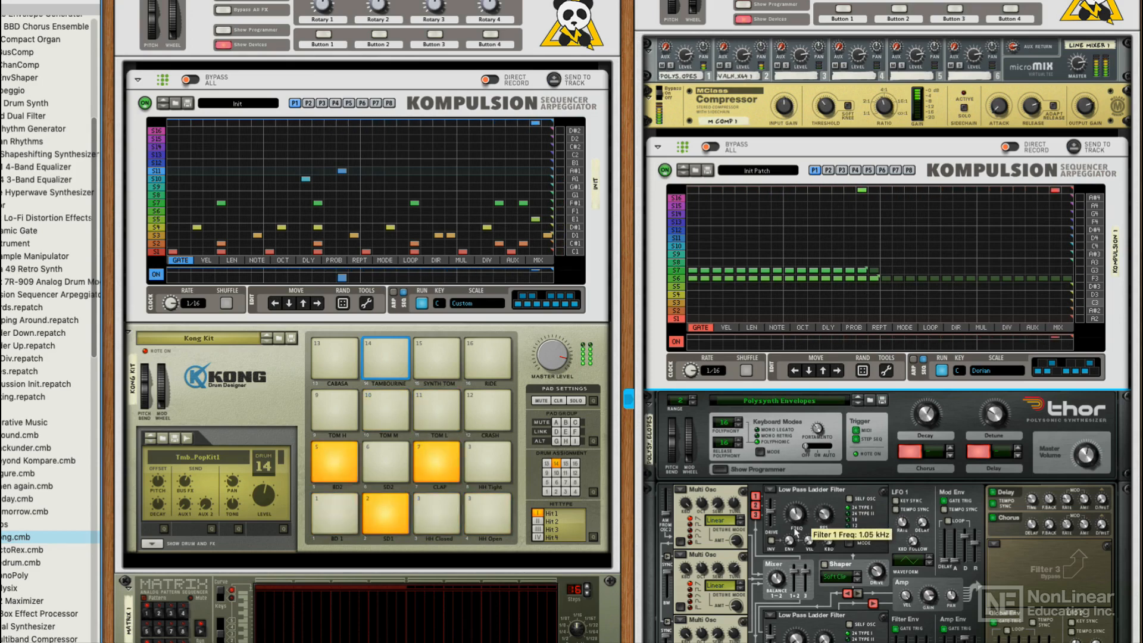
scroll(561, 272, up, 5)
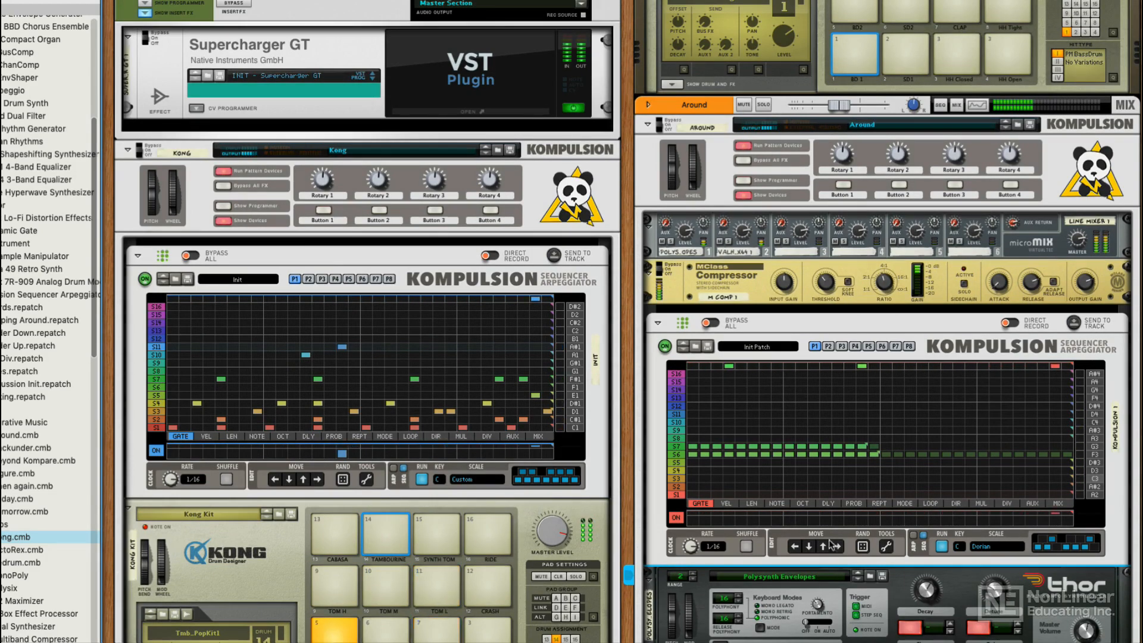
key(space)
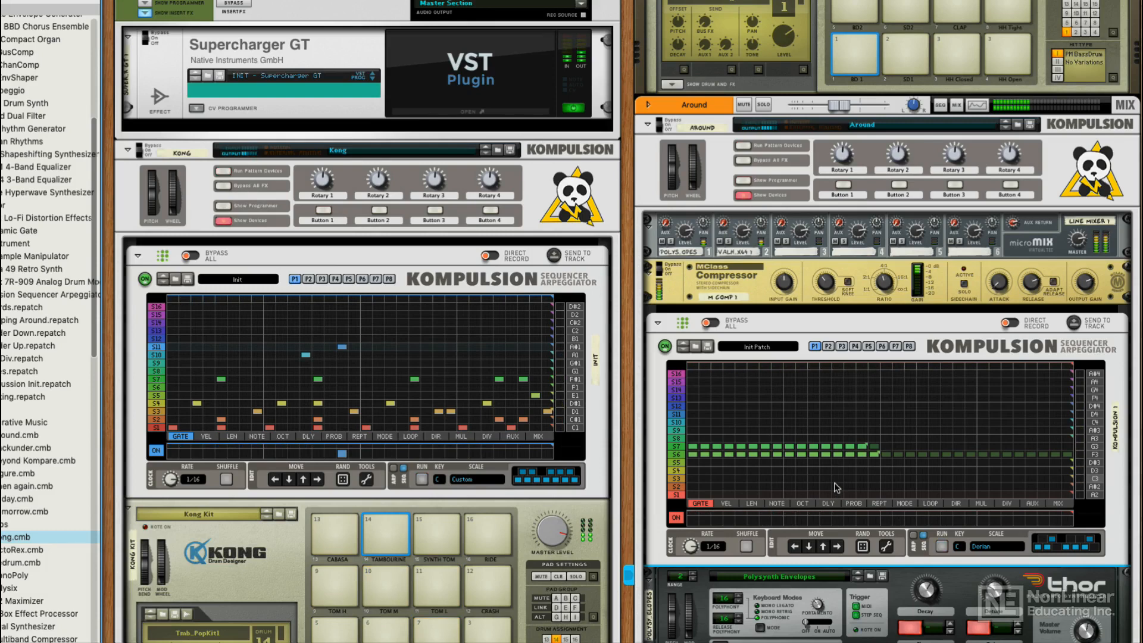